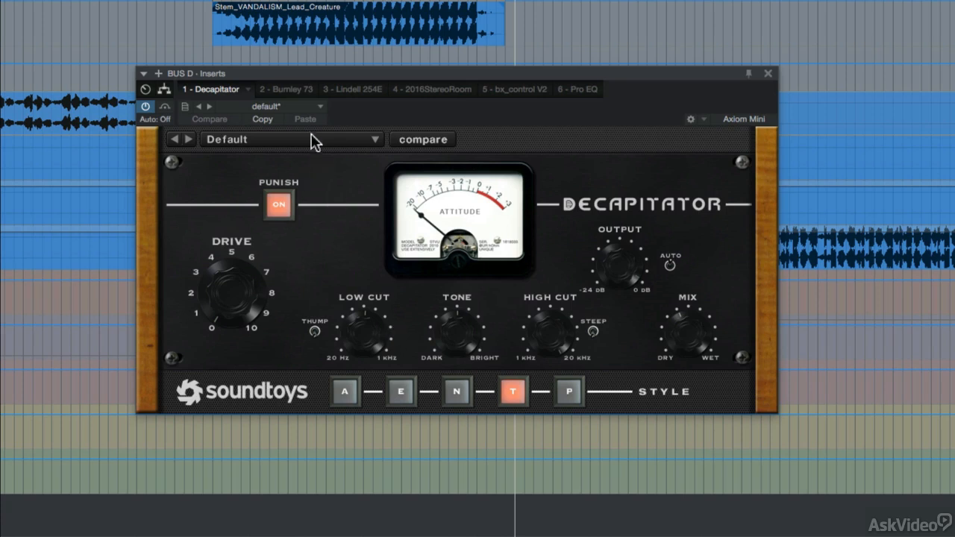
- Review the rest of the BUS D insert chain: Burnley 73, Lindell 254E, 2016StereoRoom, bx_control V2 and Pro EQ
left_click(302, 97)
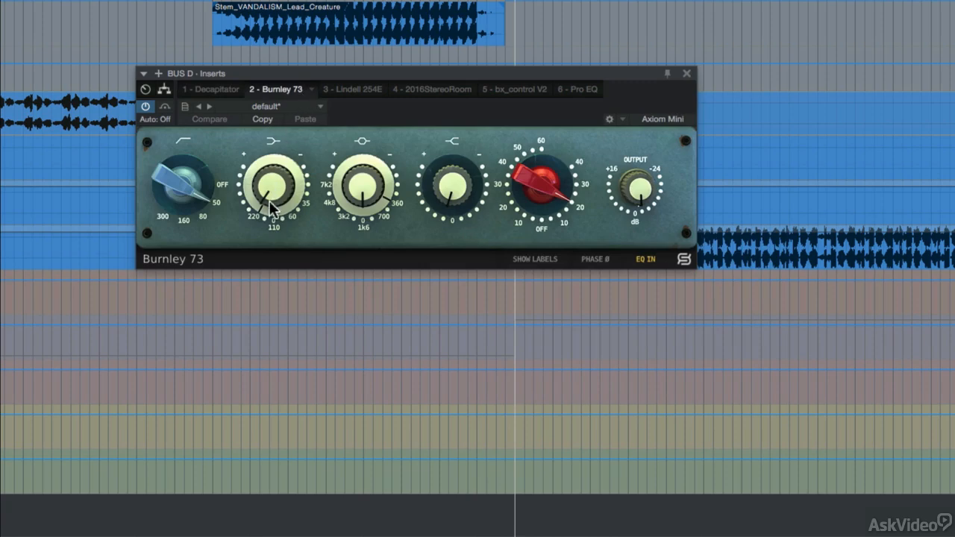
left_click(370, 98)
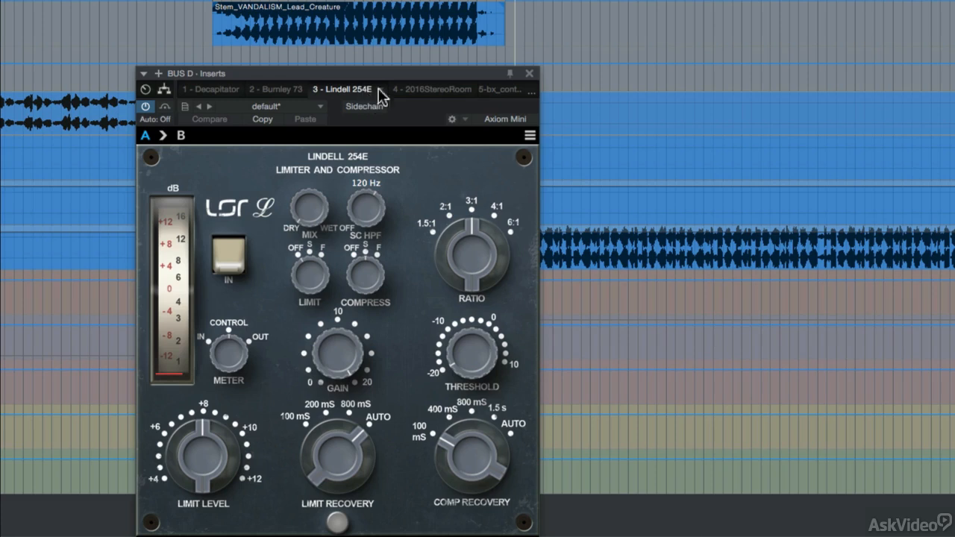
left_click(418, 89)
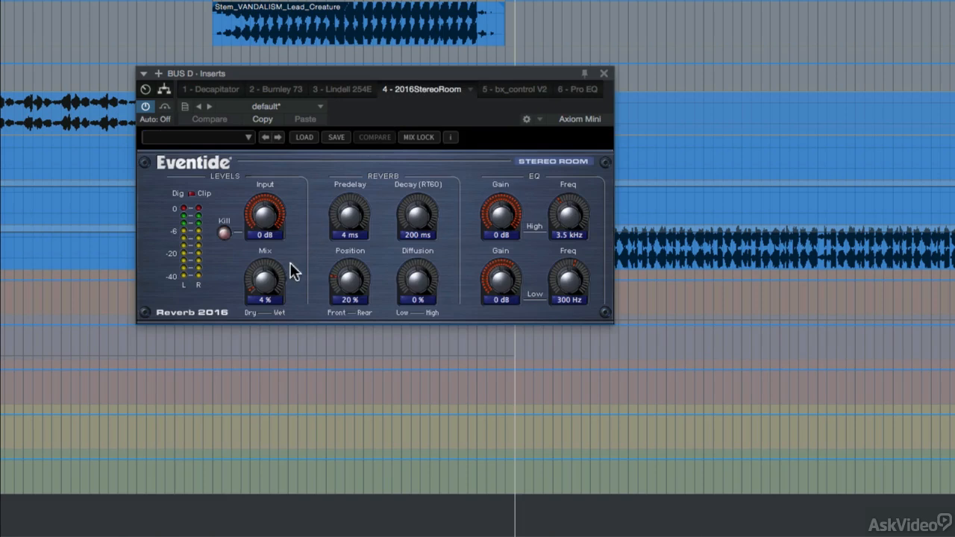
left_click(504, 91)
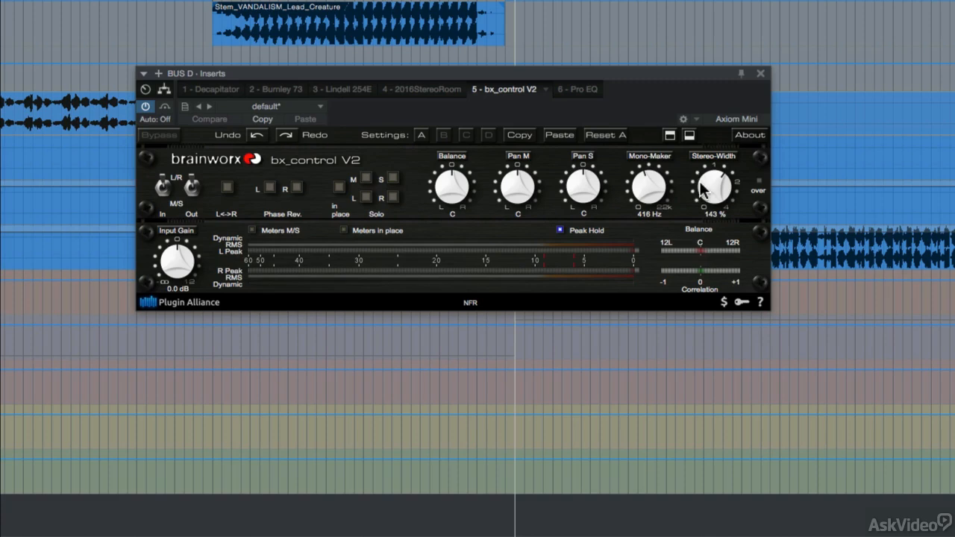
left_click(575, 91)
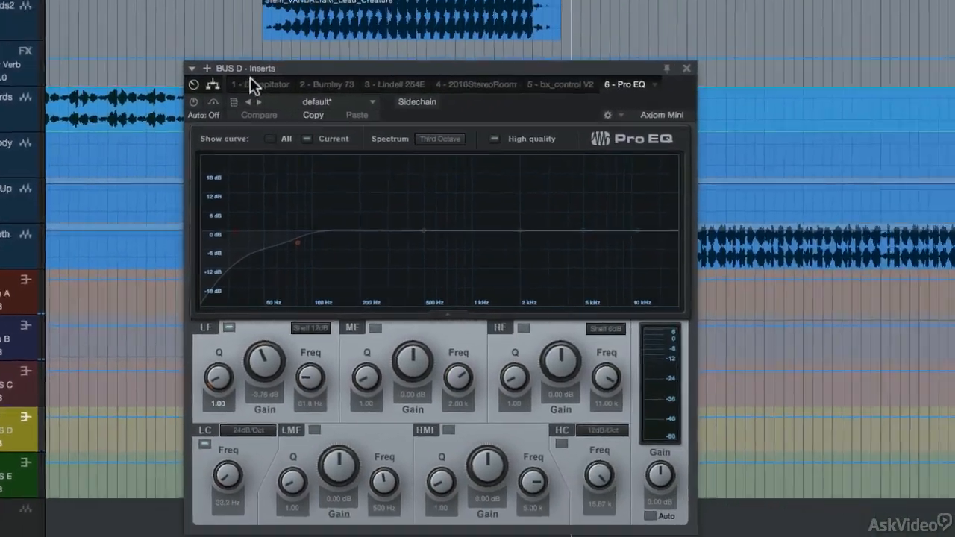
- Return to the Decapitator insert and compare the BUS D sound with it bypassed and active
left_click(656, 46)
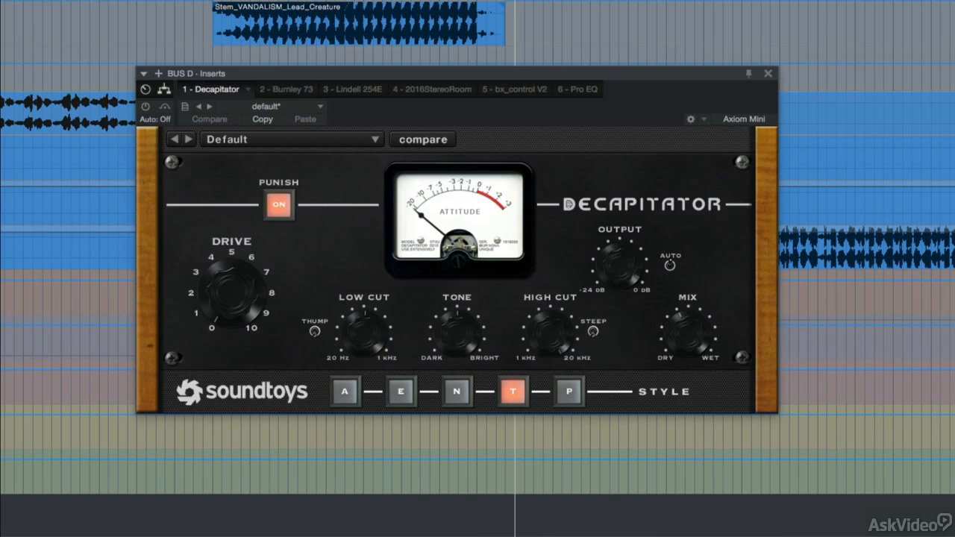
left_click(167, 106)
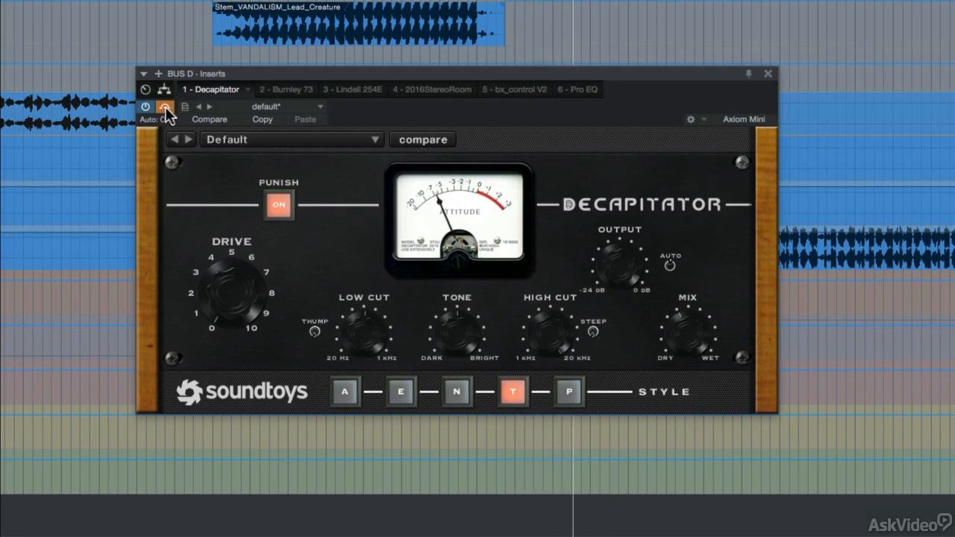
left_click(164, 109)
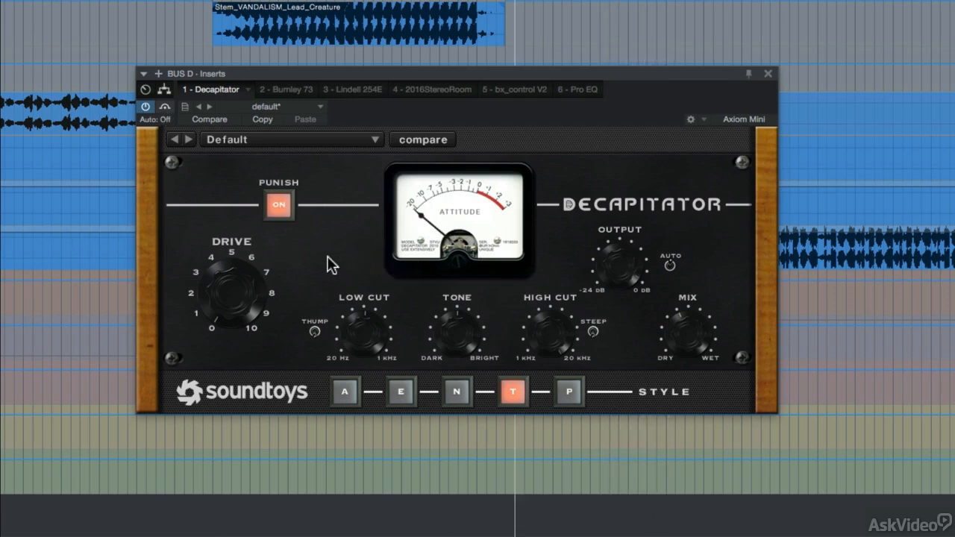
- Switch Decapitator's Punish off and back on, and adjust its wet/dry Mix while comparing against bypass
left_click(277, 208)
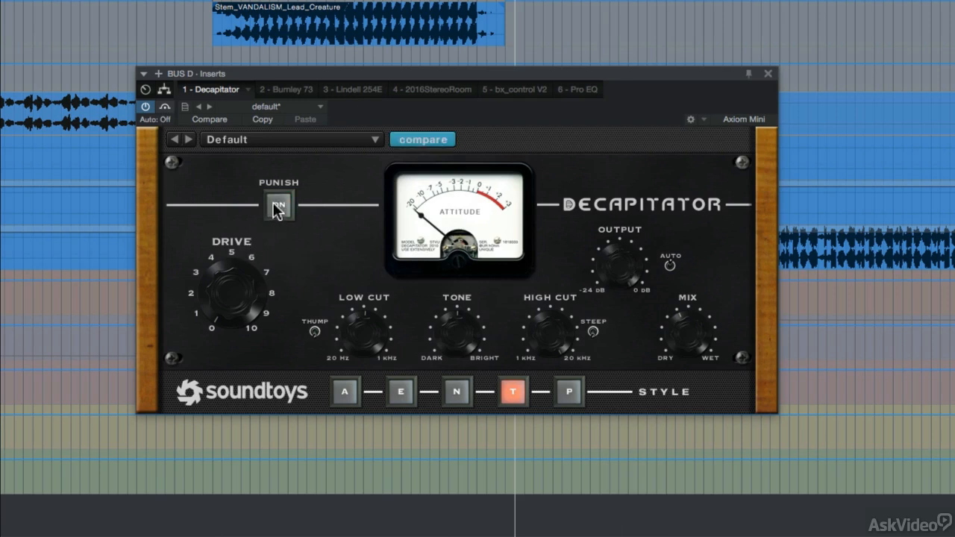
left_click(277, 207)
mouse_move(702, 336)
left_mouse_down()
mouse_move(685, 394)
mouse_move(691, 409)
mouse_move(693, 348)
left_mouse_up()
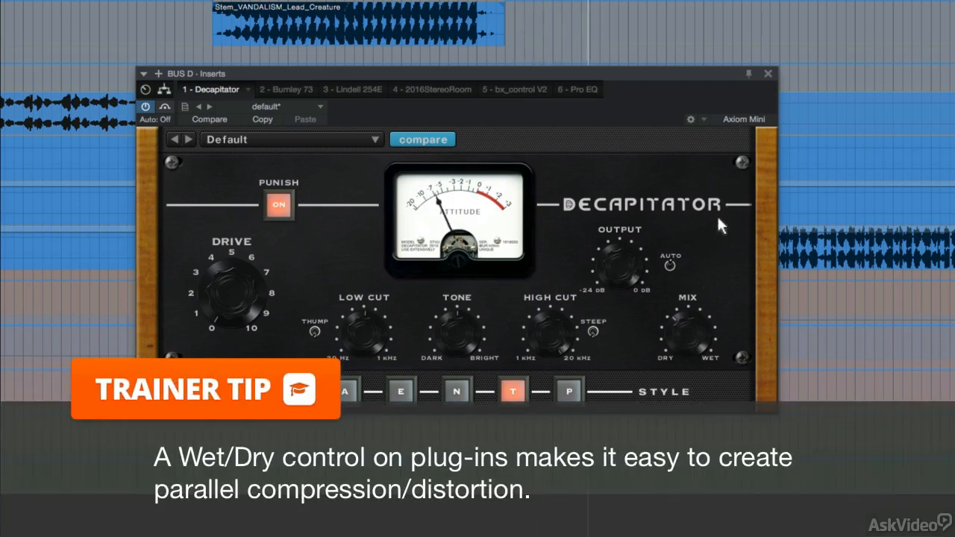
left_click(166, 107)
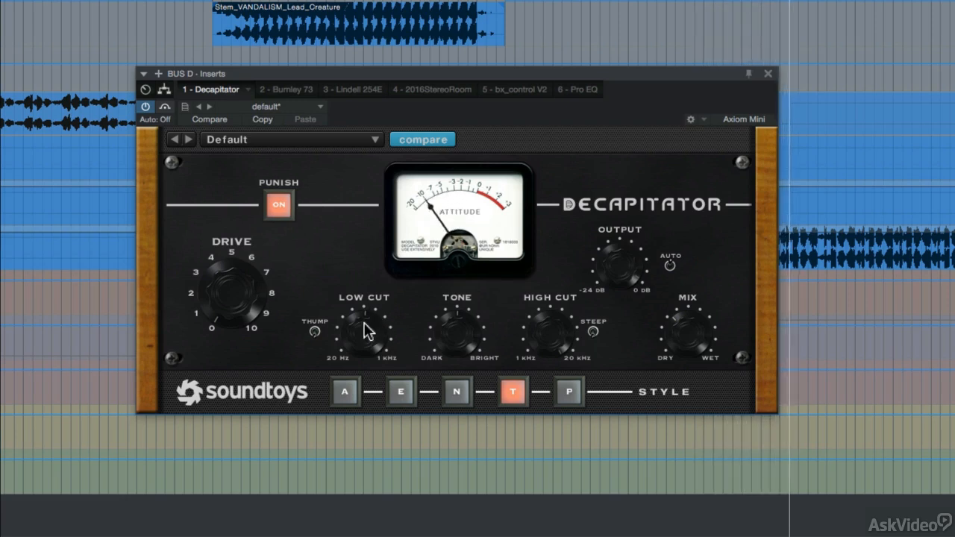
- Show the Burnley 73 insert and compare the BUS D sound with it bypassed and active
left_click(289, 89)
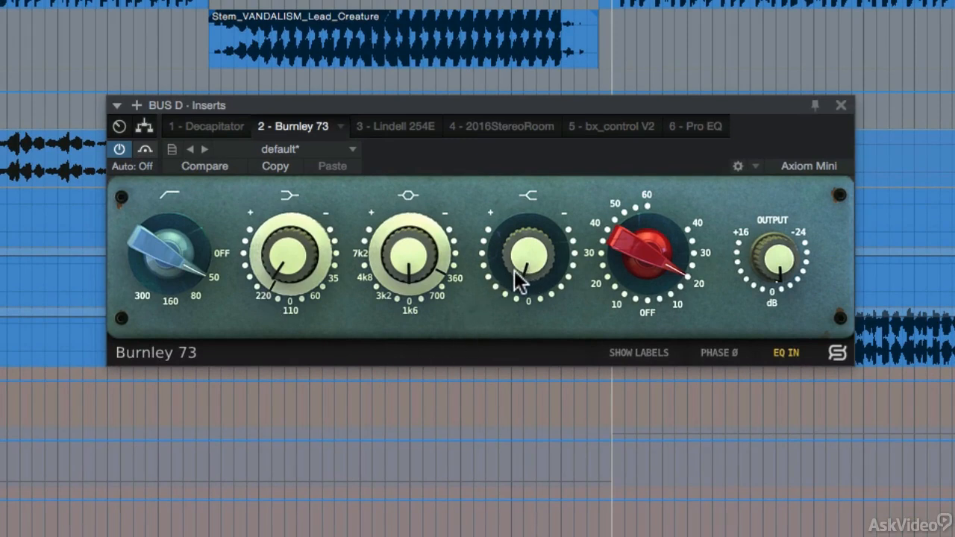
left_click(151, 149)
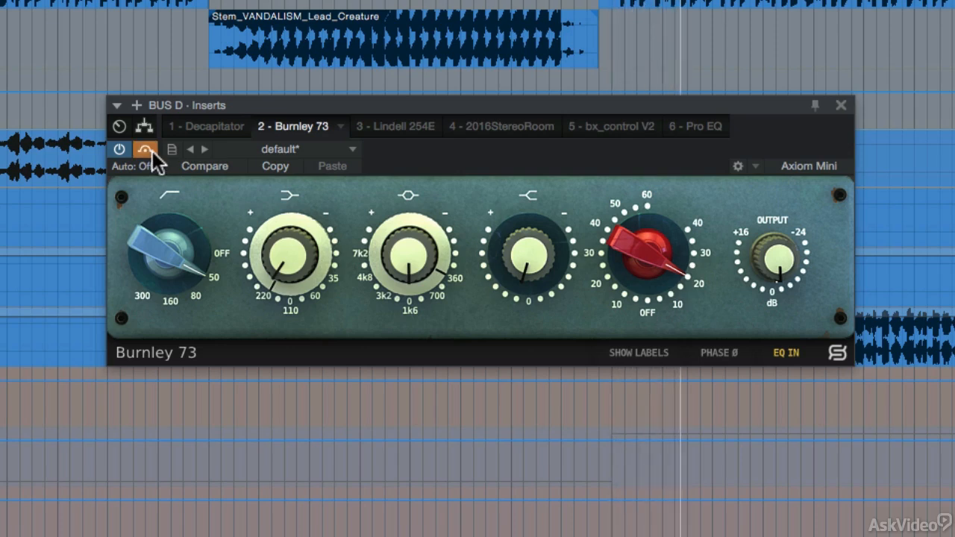
left_click(153, 151)
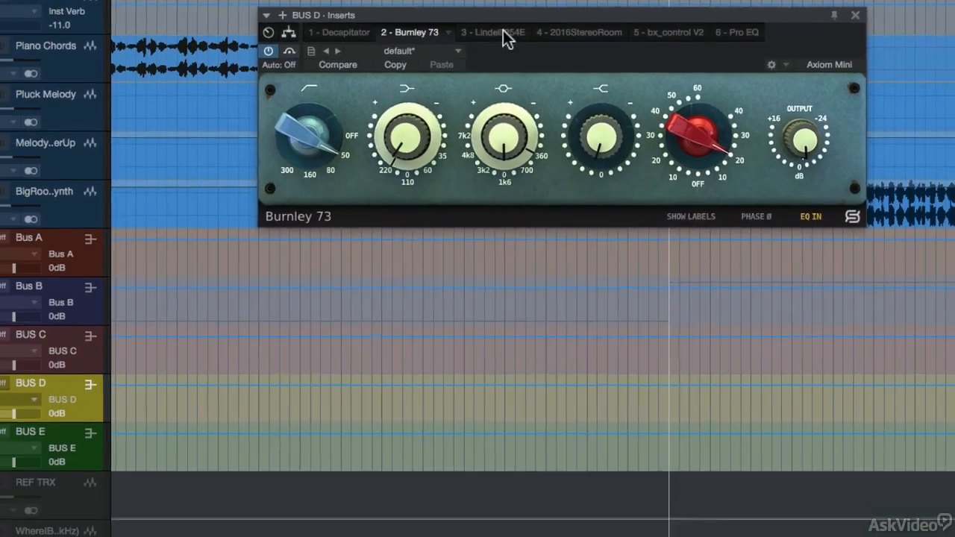
- Examine the wet/dry Mix controls on the Lindell 254E and Decapitator inserts, ending on the Lindell 254E
left_click(395, 126)
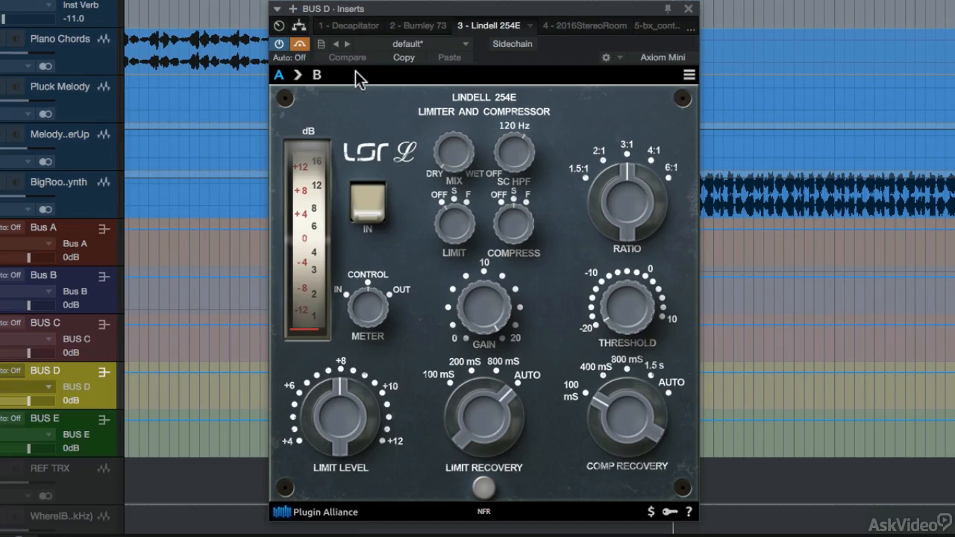
left_click(347, 28)
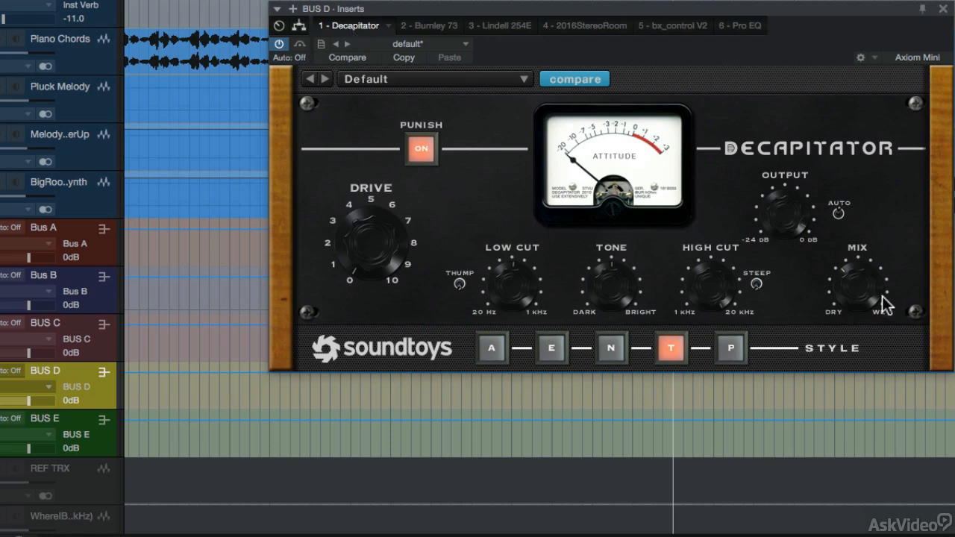
left_click(521, 28)
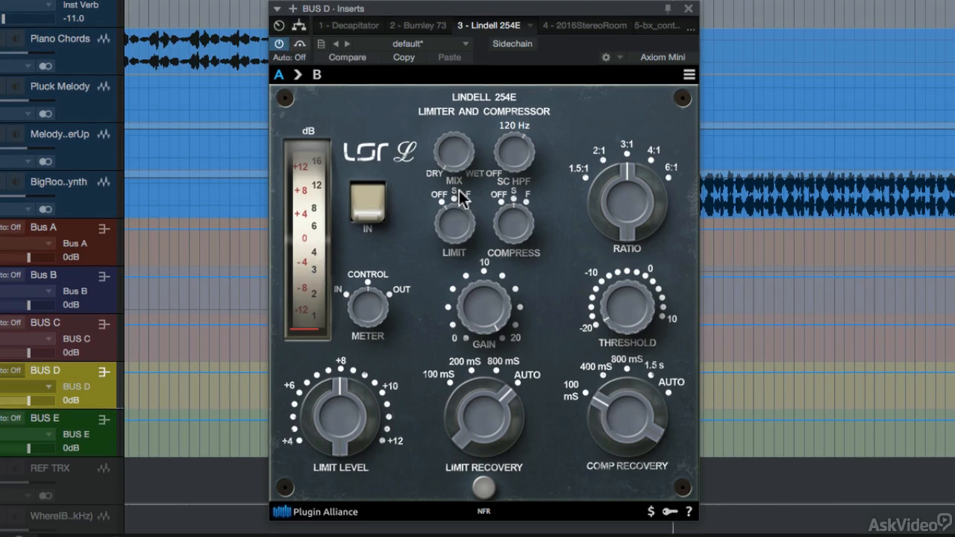
- Play the song with the Lindell 254E bypassed and active, and adjust its wet/dry Mix
key("space")
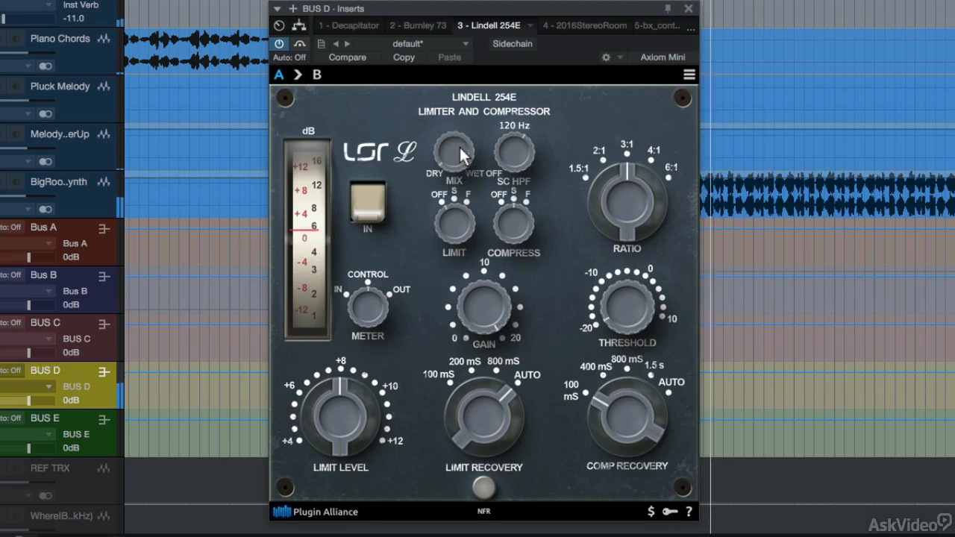
left_click(300, 45)
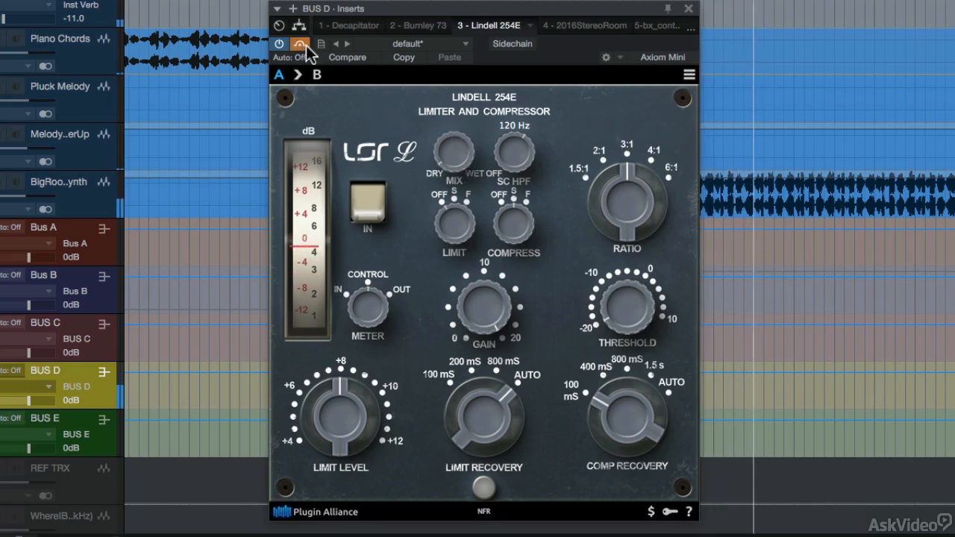
left_click(302, 45)
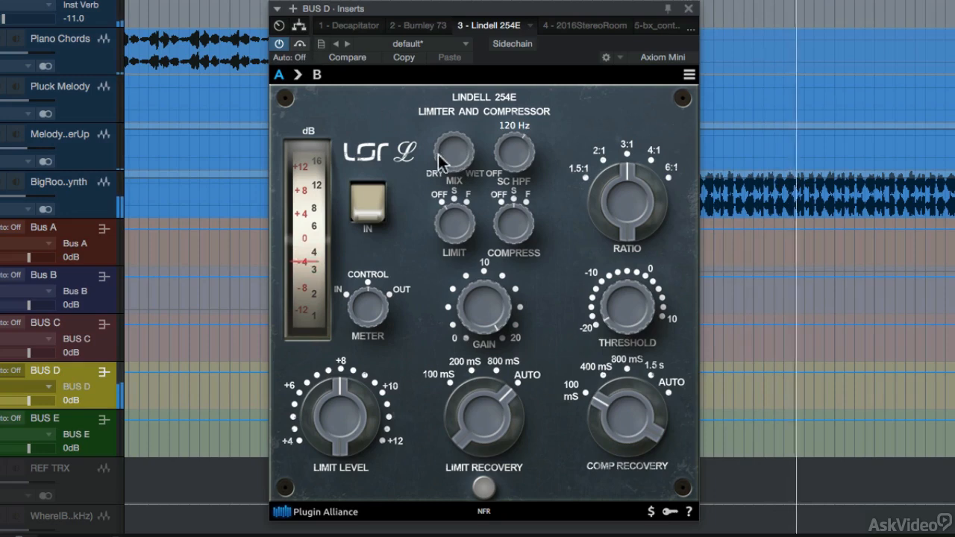
left_click_drag(441, 164, 440, 188)
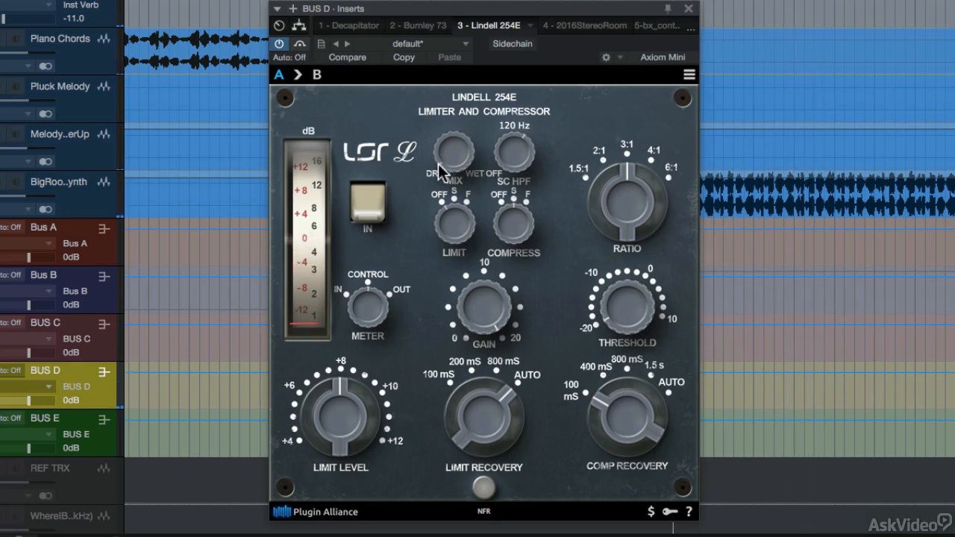
- Audition the 2016StereoRoom reverb at 100 % Mix, restore the Mix to 4 %, and inspect its Position setting
left_click(575, 27)
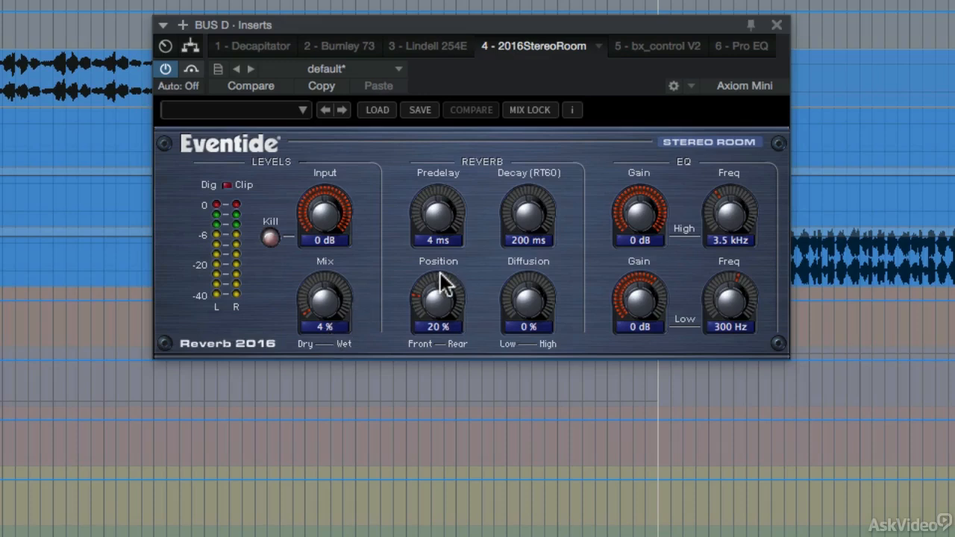
left_click_drag(336, 318, 335, 68)
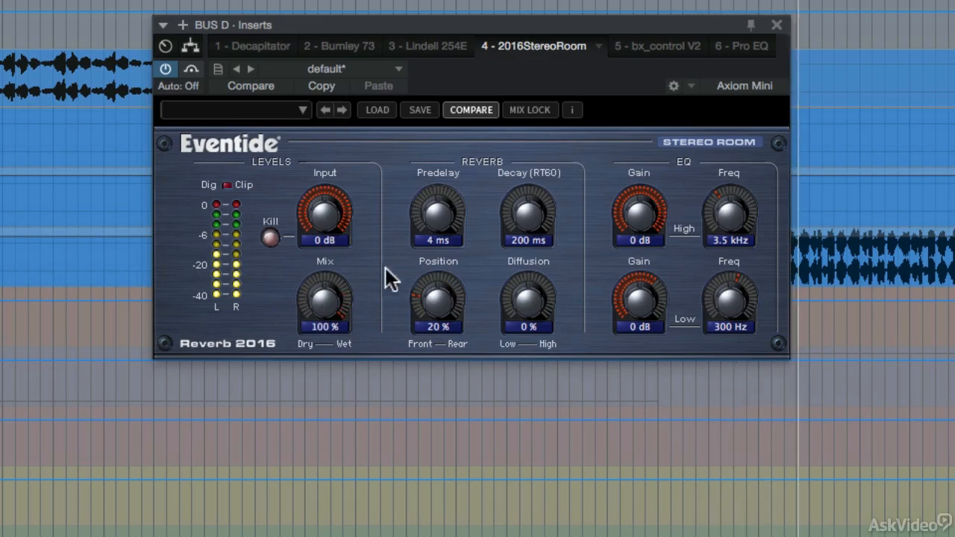
left_click_drag(327, 302, 324, 529)
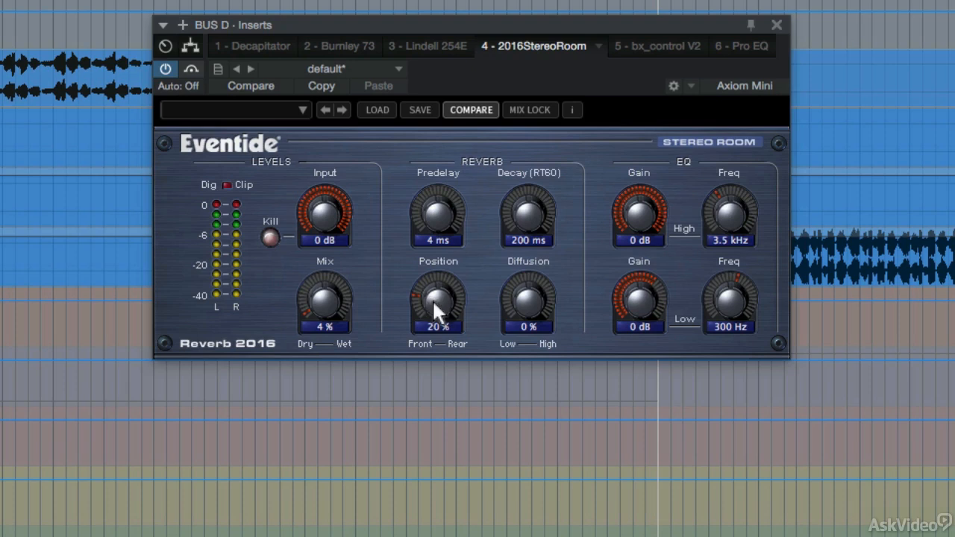
mouse_move(432, 302)
left_mouse_down()
mouse_move(465, 121)
mouse_move(450, 306)
left_mouse_up()
- Show the bx_control V2 insert and compare its stereo widening bypassed and active during playback
left_click(661, 46)
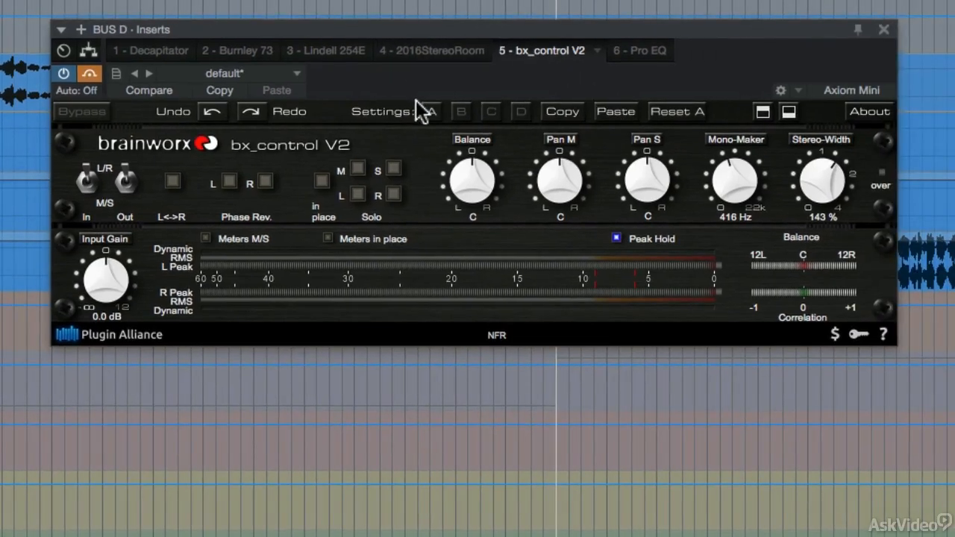
left_click(87, 74)
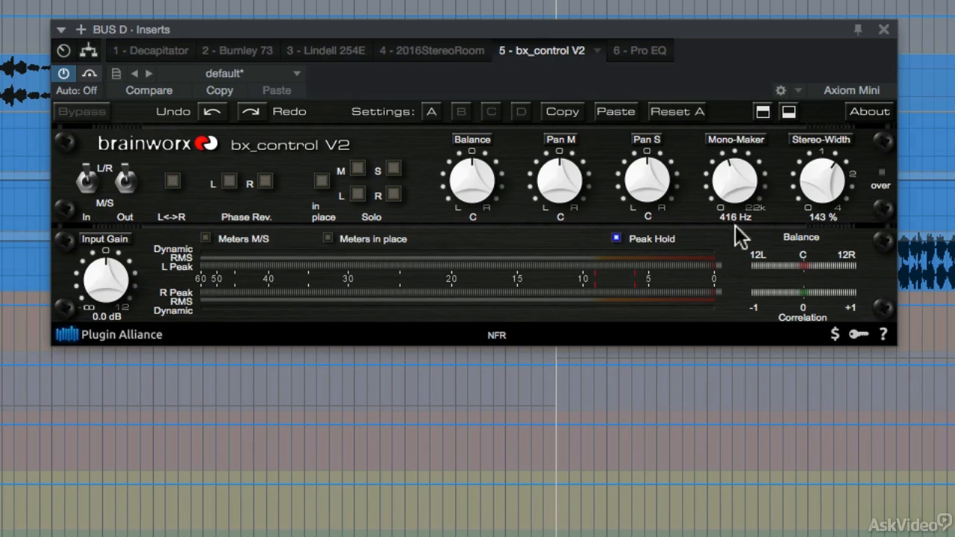
left_click(90, 74)
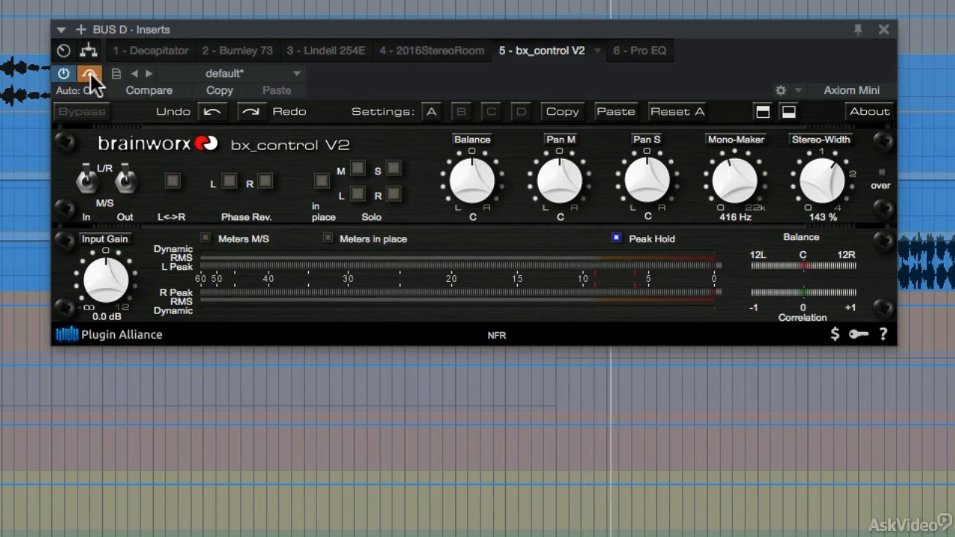
left_click(91, 73)
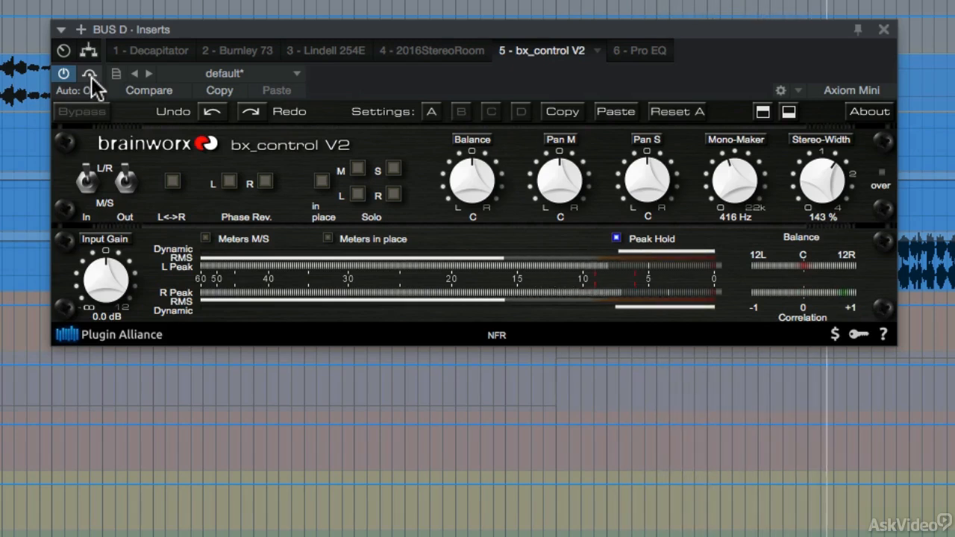
key("space")
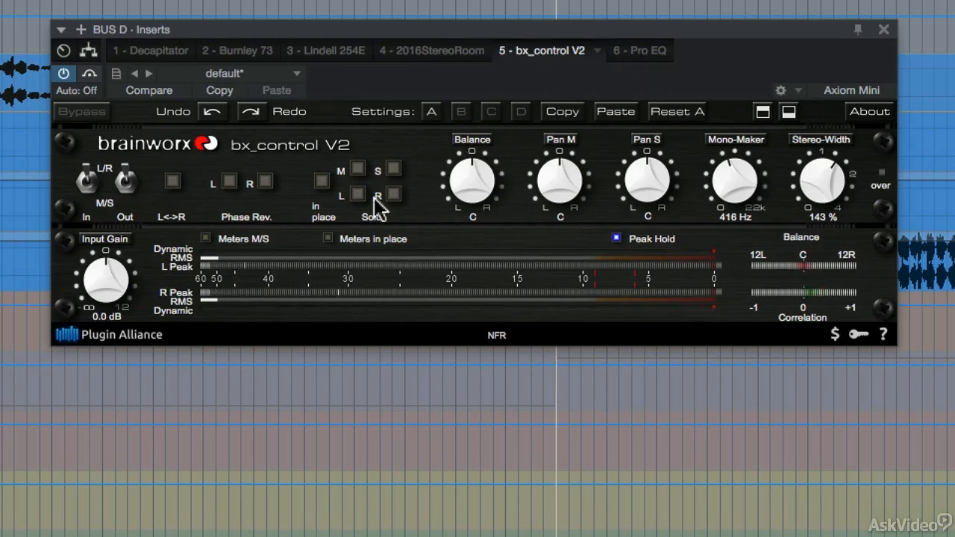
- Compare the Pro EQ low-end cut on BUS D bypassed and active during playback, then close the insert window
left_click(657, 52)
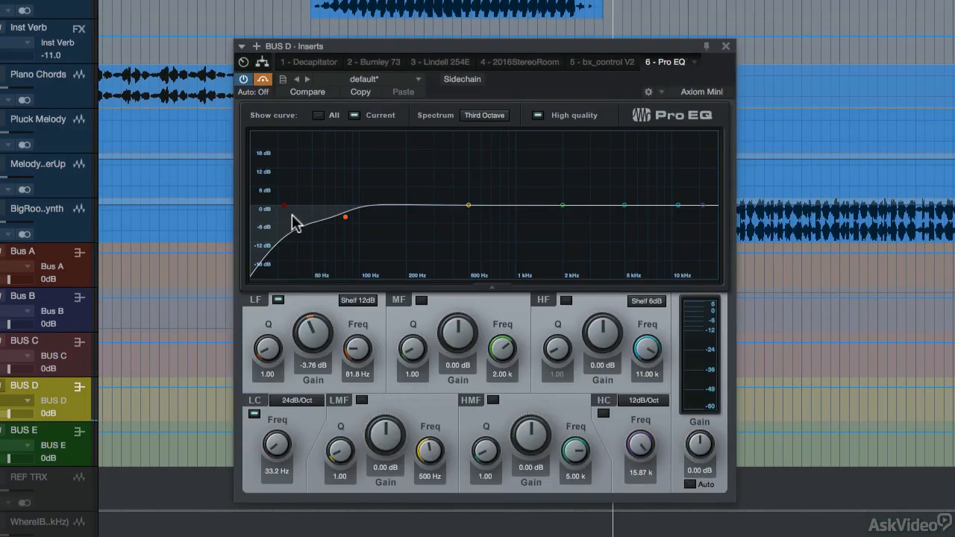
key("space")
left_click(264, 79)
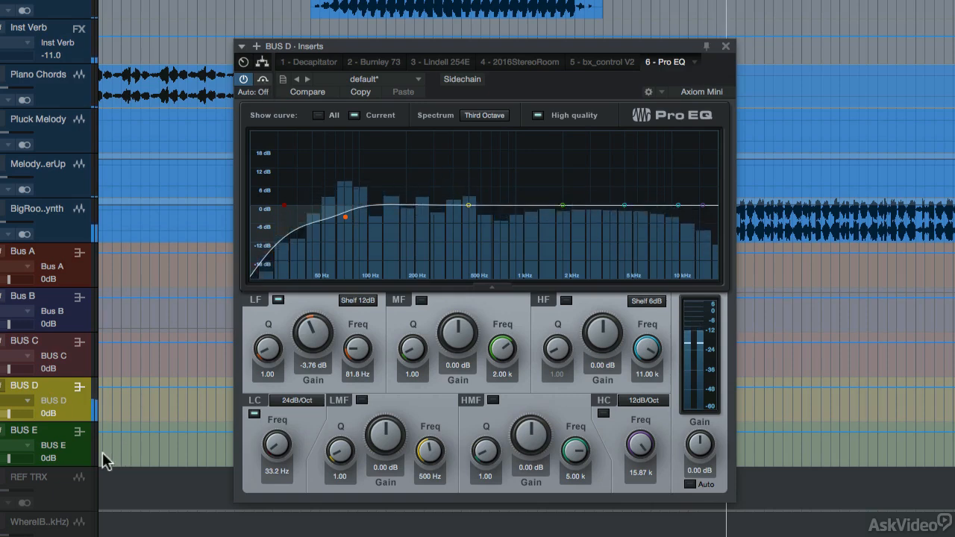
key("space")
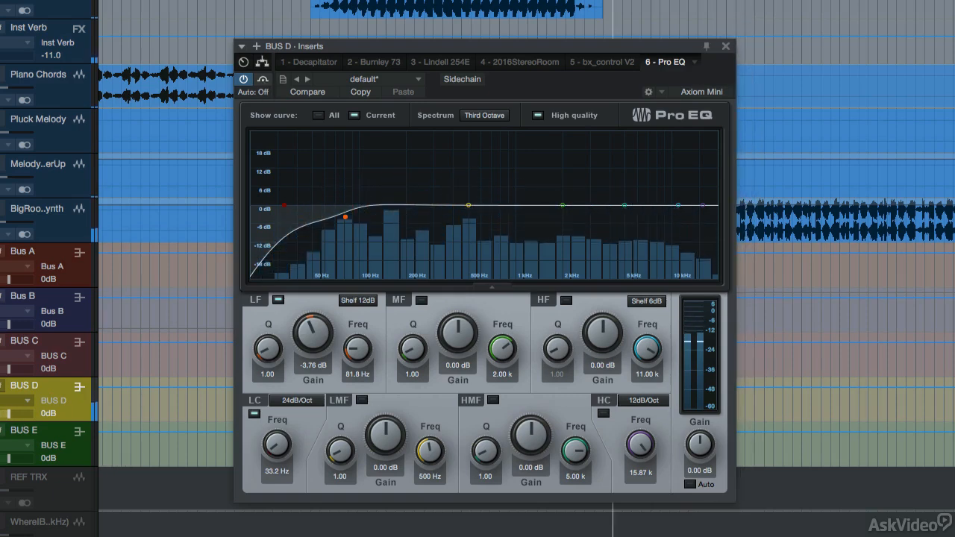
key("space")
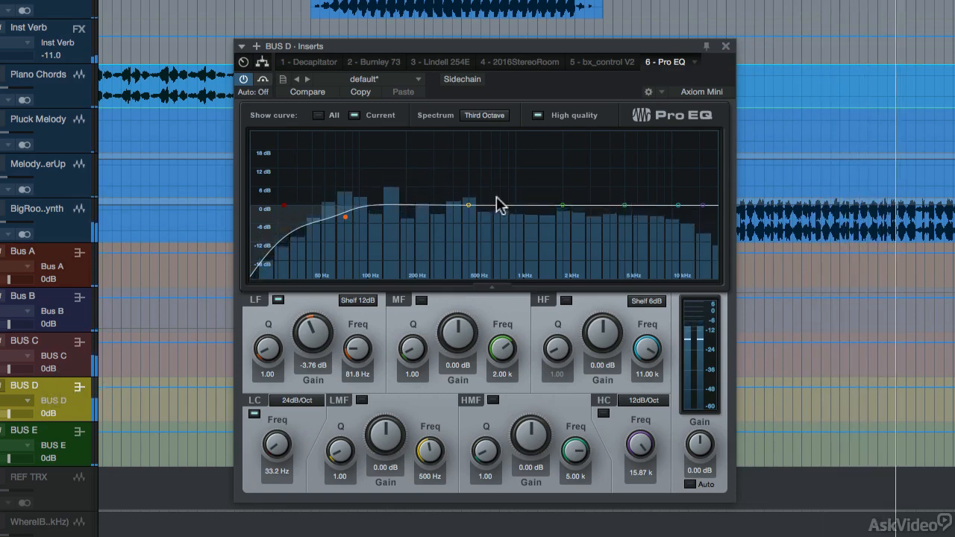
left_click(725, 45)
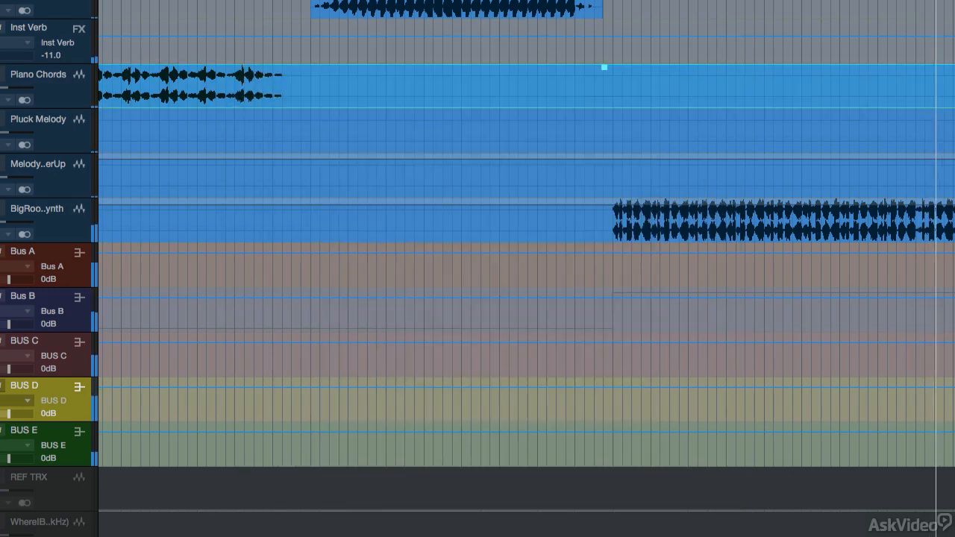
key("space")
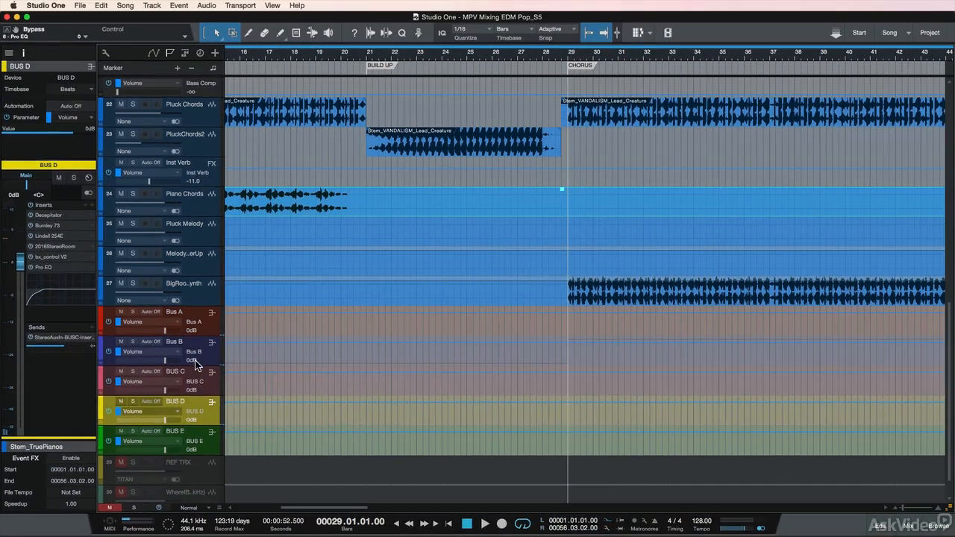
- Inspect the iZotope Alloy 2 insert on BUS C and close its window
left_click(372, 267)
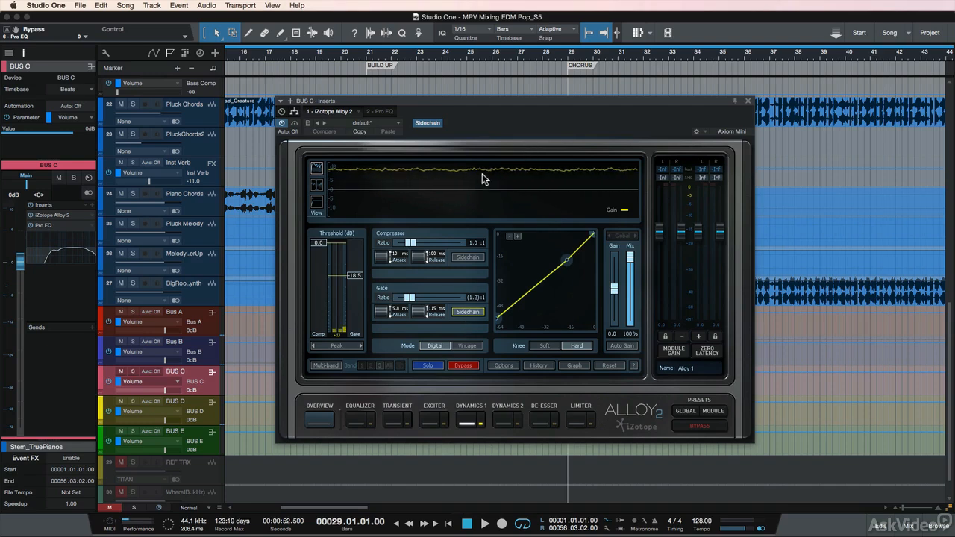
left_click(748, 100)
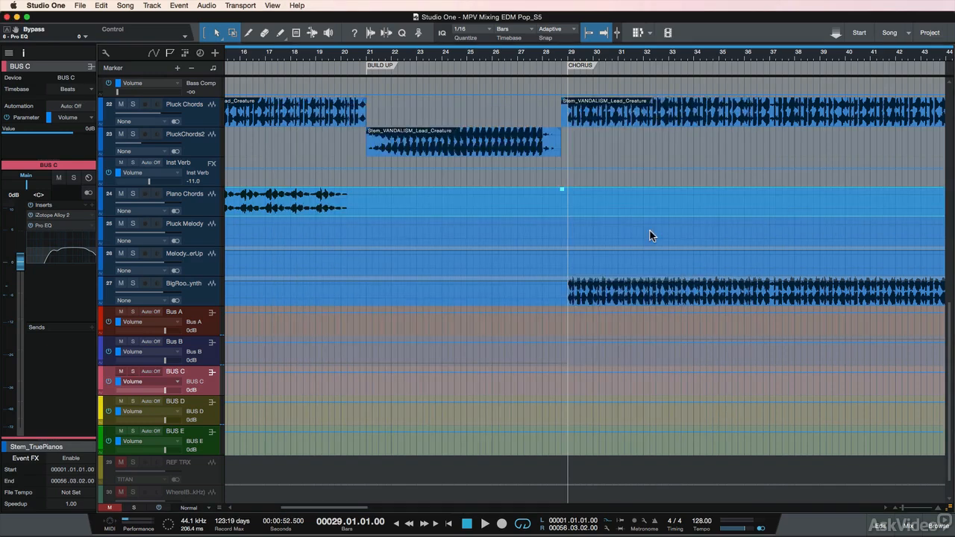